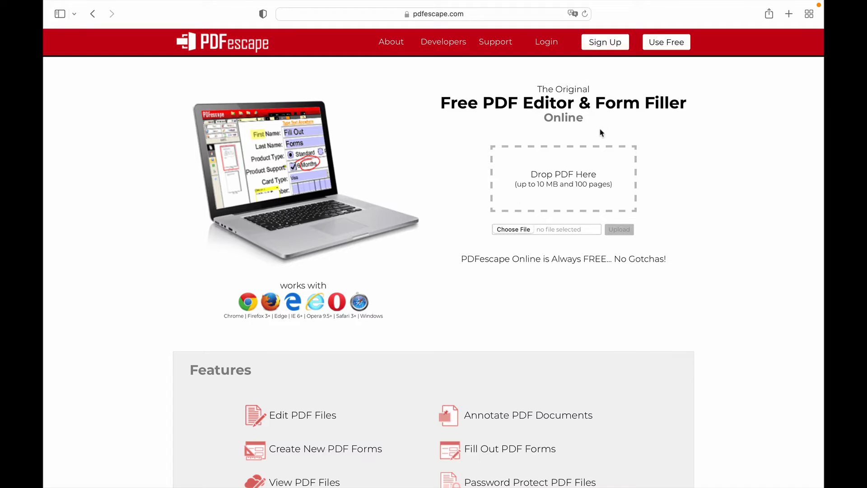
Upload the registration form PDF from the computer for editing.
left_click(519, 231)
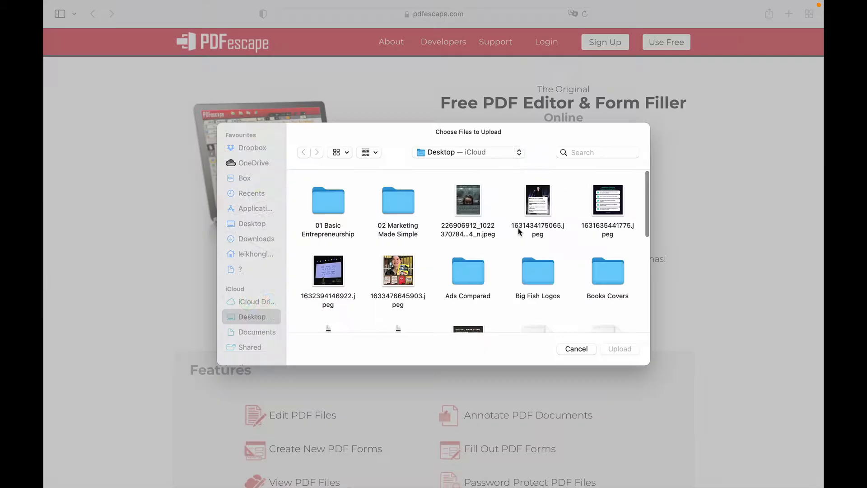
scroll(519, 232, "down", 6)
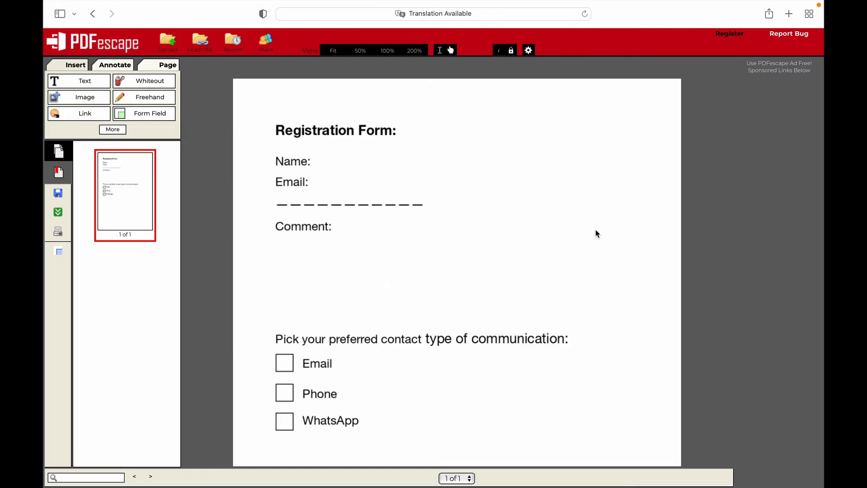
scroll(598, 234, "down", 2)
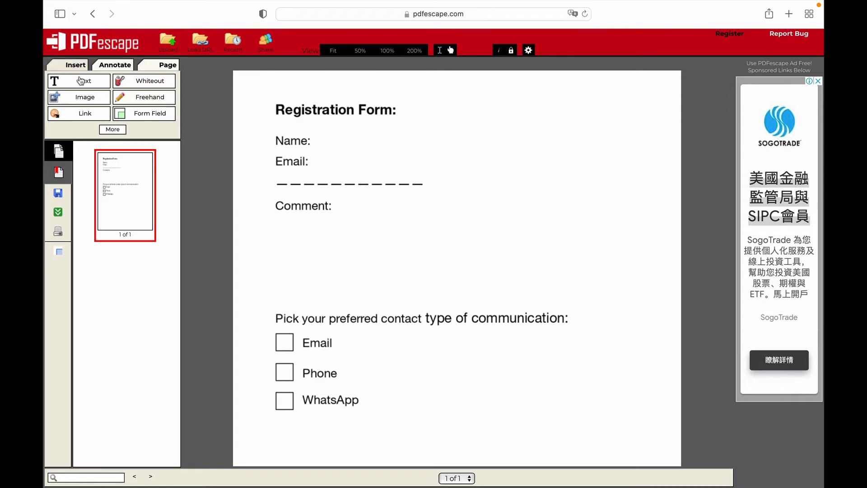
Insert a Text form field beside the Name label and fill it with "Key in the name".
left_click(143, 117)
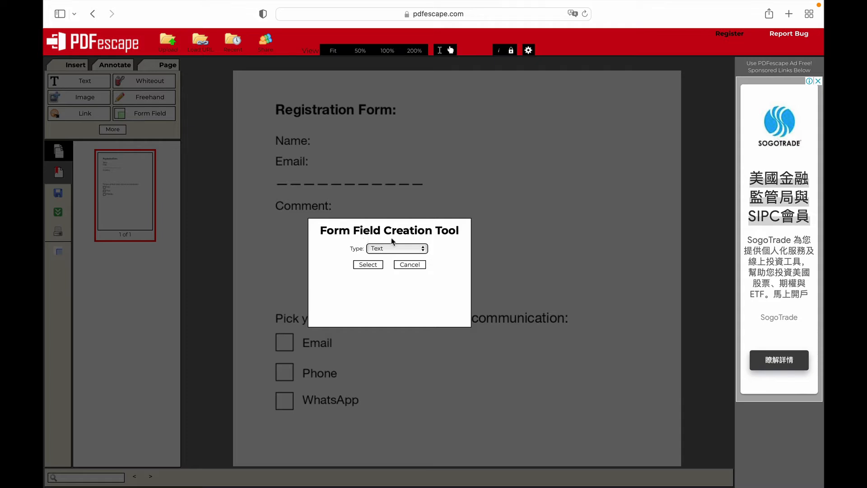
left_click(400, 250)
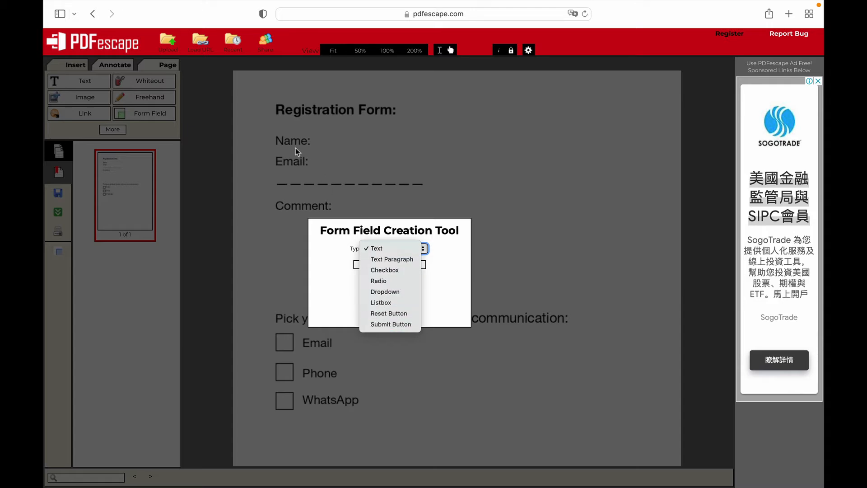
left_click(381, 249)
left_click(377, 266)
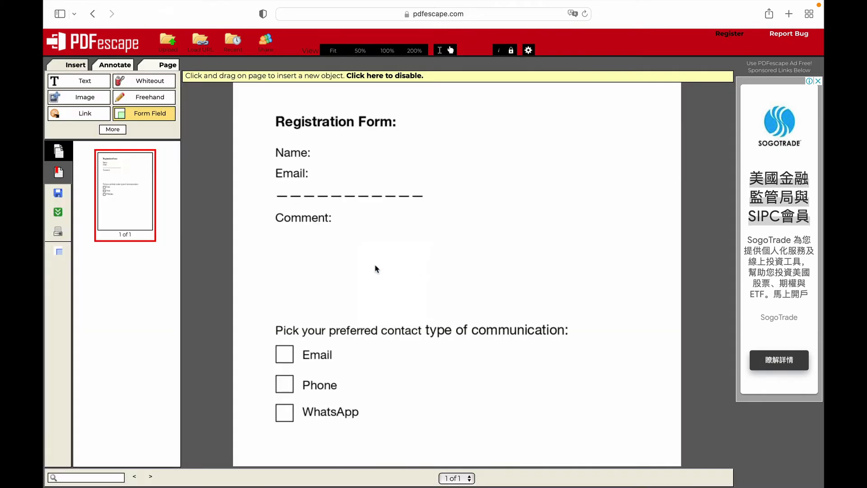
left_click_drag(314, 144, 455, 169)
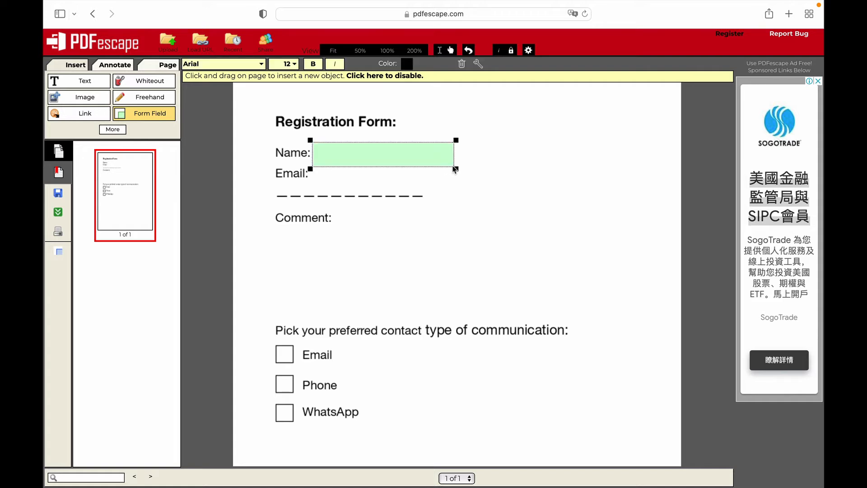
left_click(407, 158)
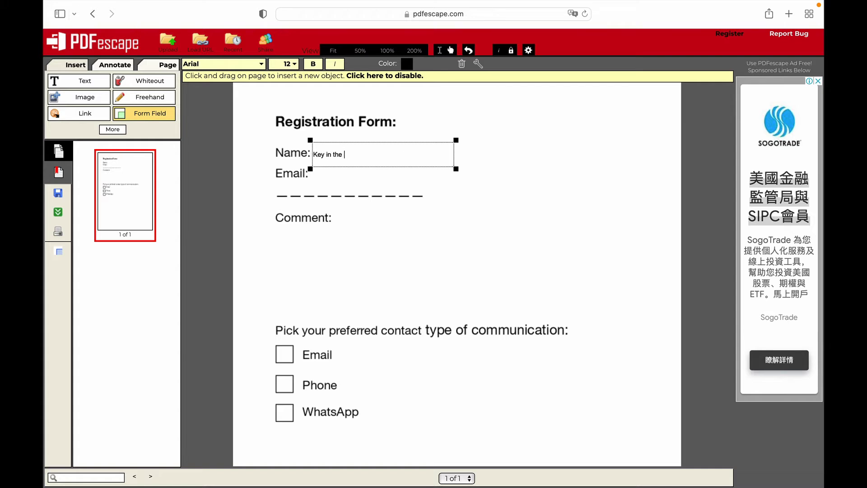
Add a second text field, place it beside the Email label and resize it to match the Name field's width.
left_click(453, 203)
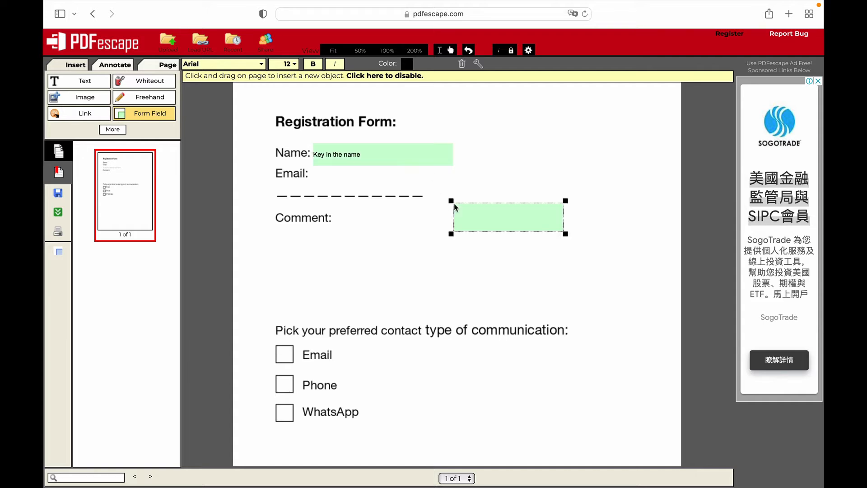
left_click_drag(479, 208, 348, 176)
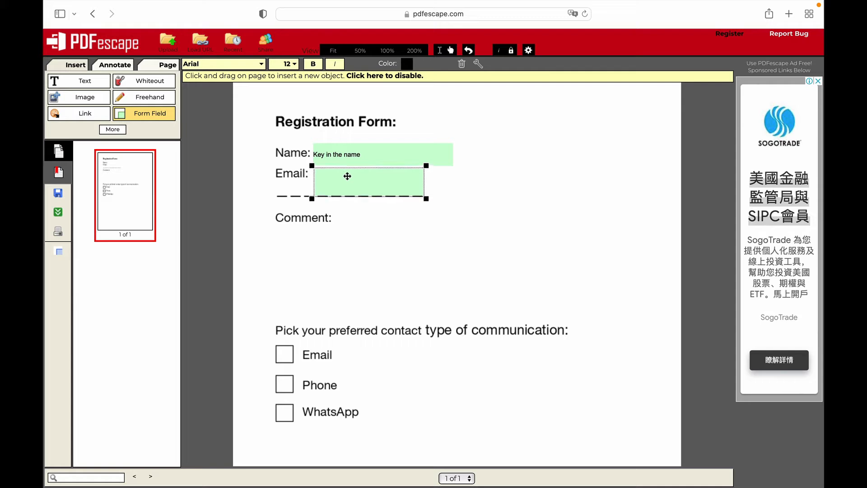
left_click_drag(426, 198, 455, 191)
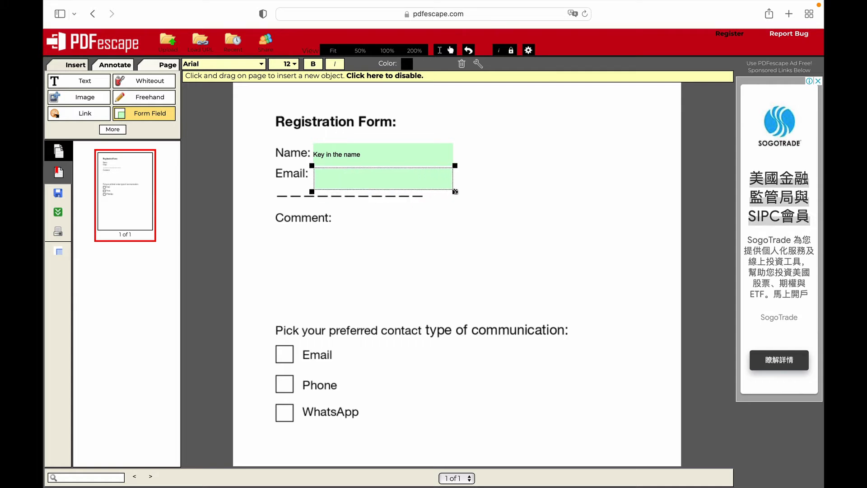
left_click(399, 76)
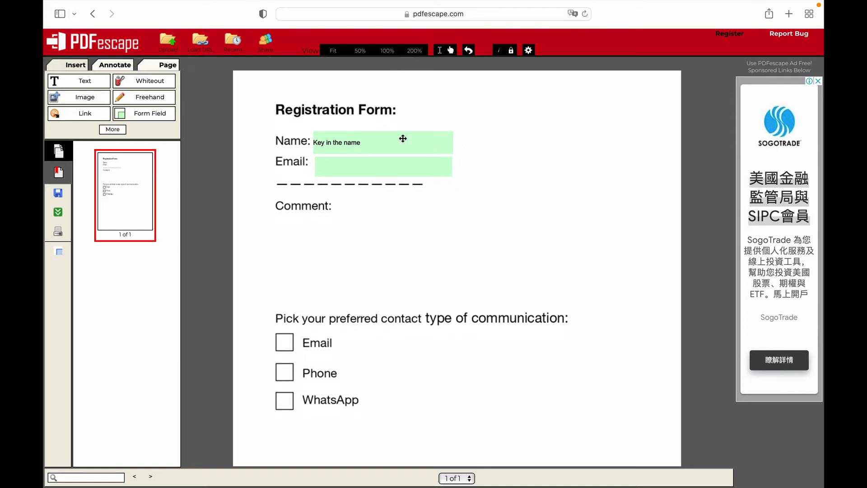
Shift the Name field slightly up and fine-tune the Email field's position and width so the two line up without overlapping.
left_click_drag(402, 139, 404, 159)
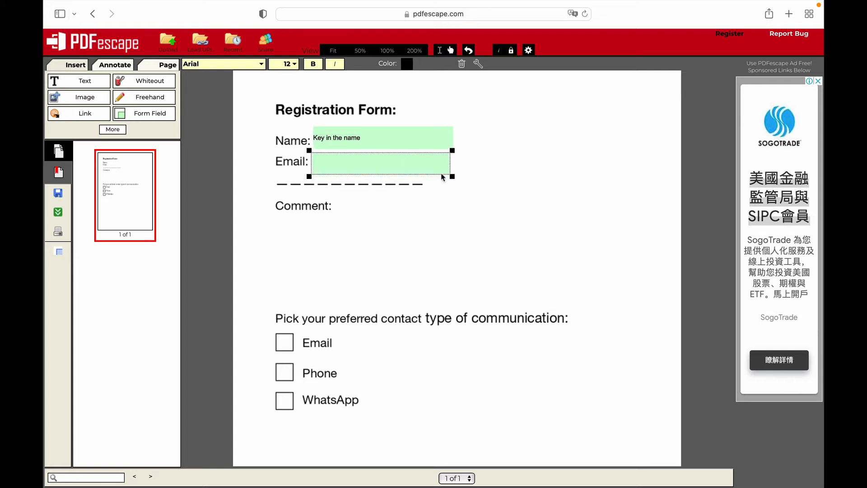
left_click_drag(452, 177, 454, 177)
left_click(425, 164)
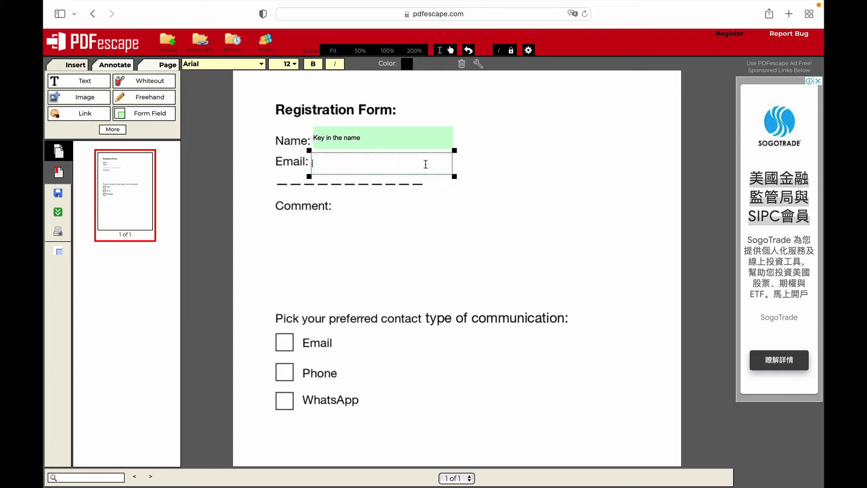
left_click(429, 207)
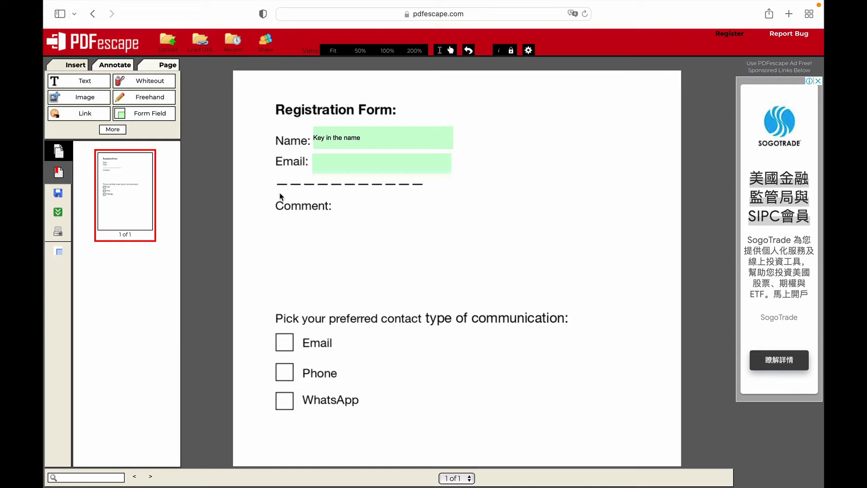
Insert a large Text Paragraph field below the Comment label and fill it with "insert your comment".
left_click(145, 117)
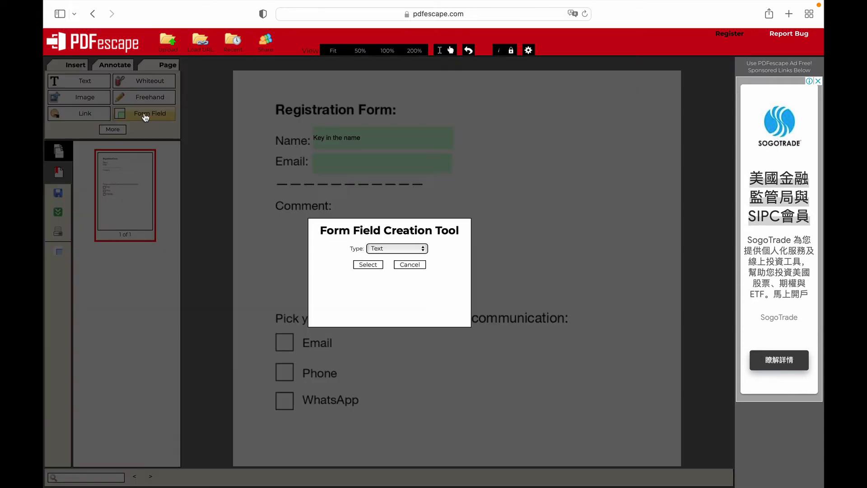
left_click(396, 249)
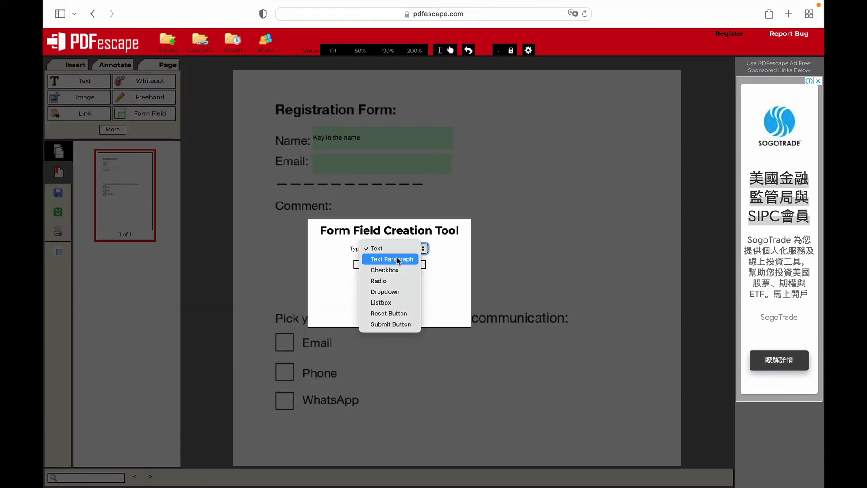
left_click(393, 259)
left_click(373, 266)
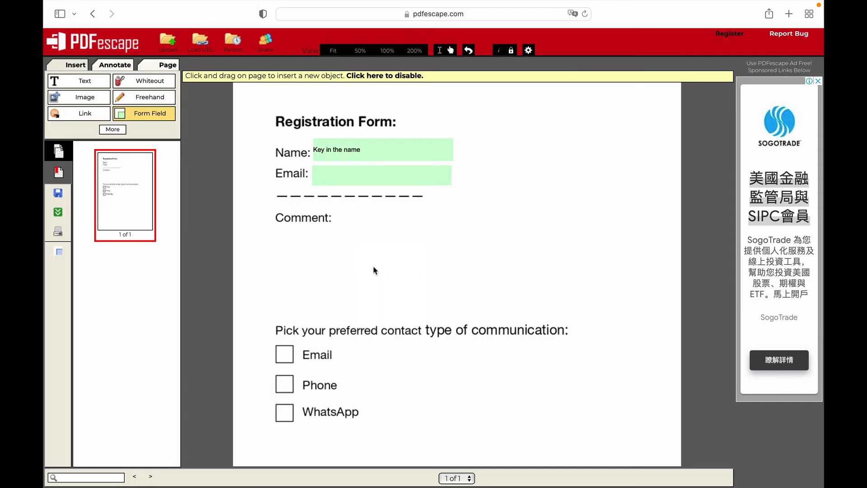
left_click_drag(279, 228, 630, 317)
left_click(516, 275)
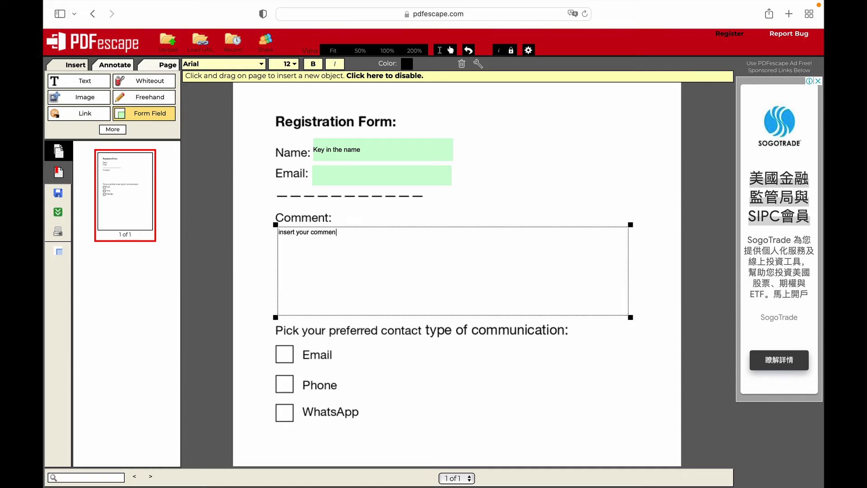
left_click(405, 76)
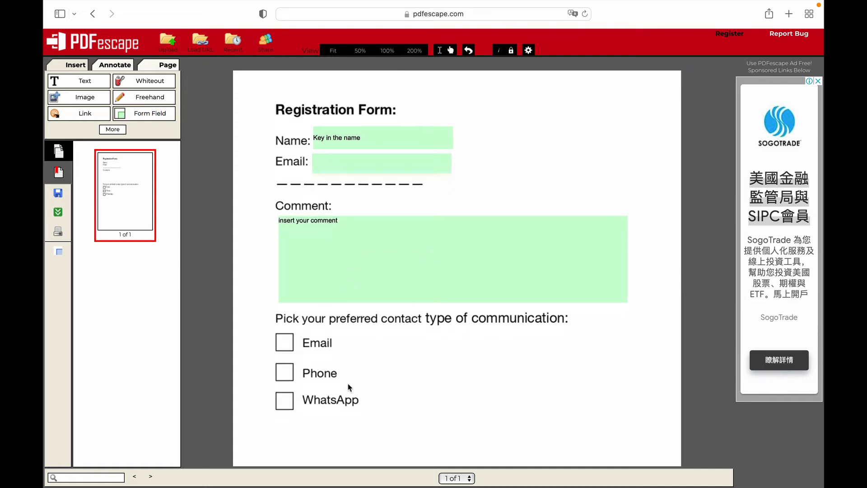
Insert a Checkbox form field fitted over the square beside the Email contact option.
scroll(349, 387, "down", 3)
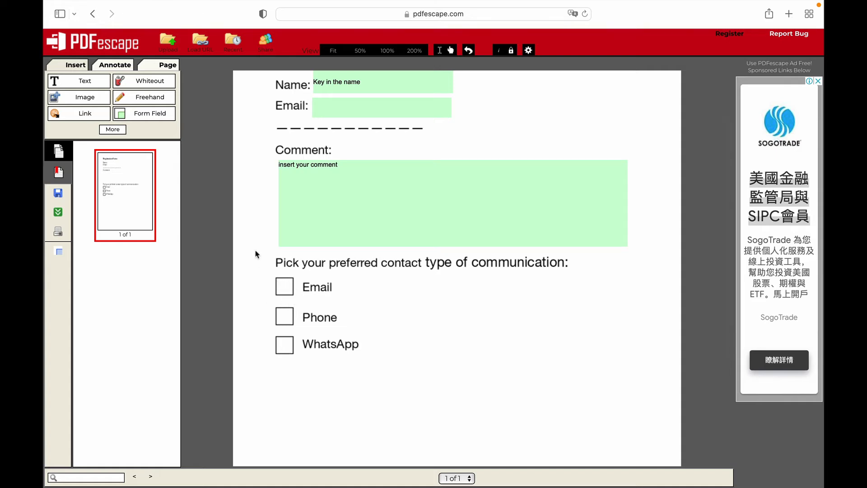
left_click(144, 116)
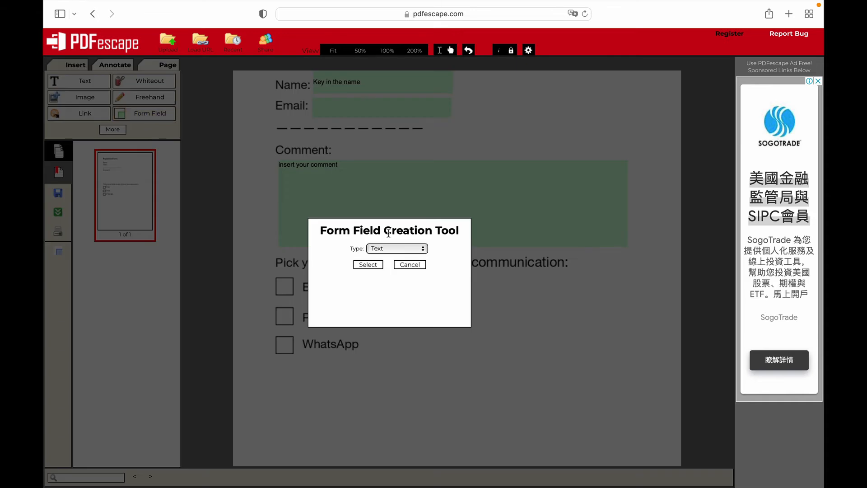
left_click(400, 248)
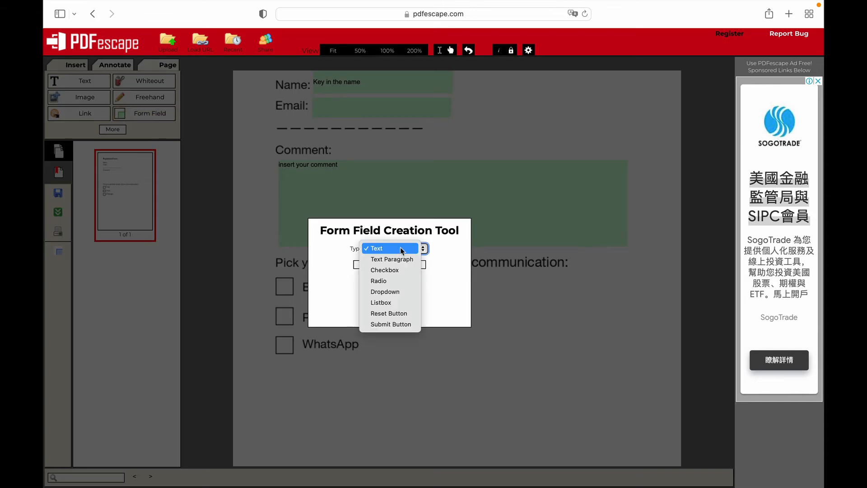
left_click(395, 270)
left_click(373, 265)
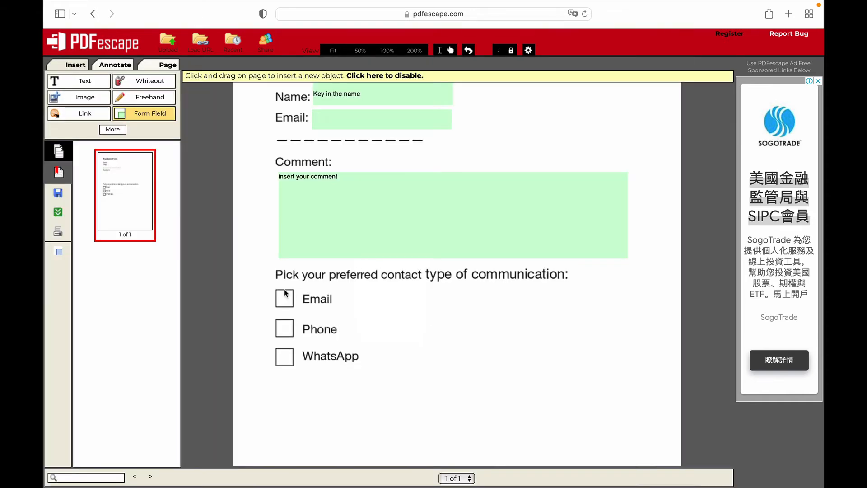
left_click_drag(277, 290, 294, 310)
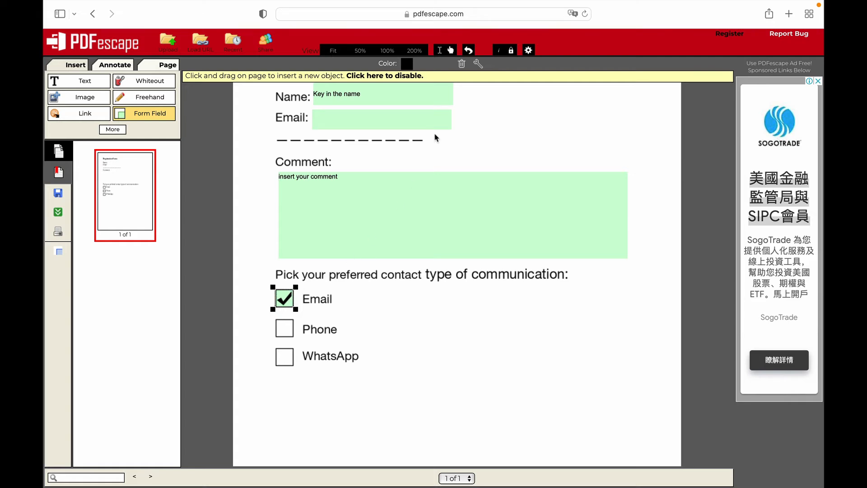
Set the check type of the Email option's checkbox to Circle.
left_click(478, 65)
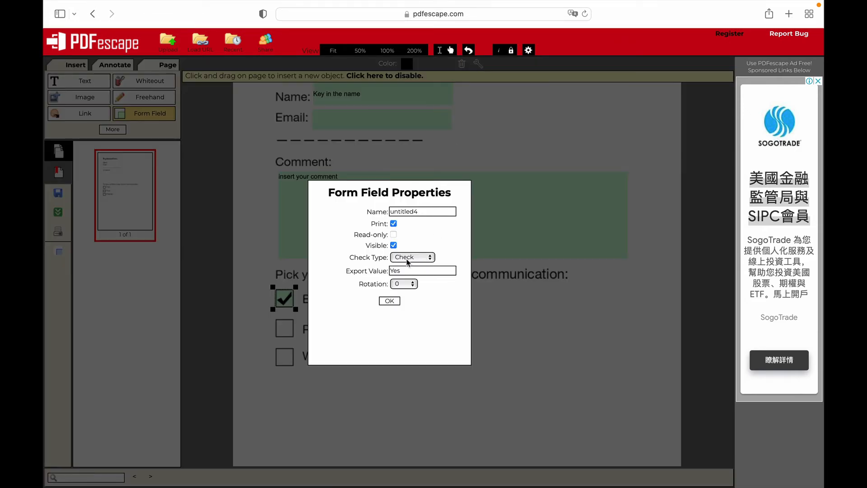
left_click(425, 260)
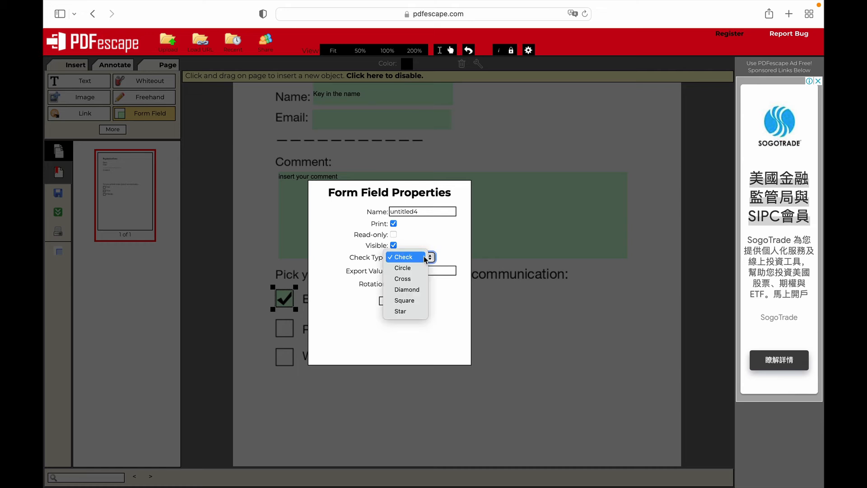
left_click(414, 268)
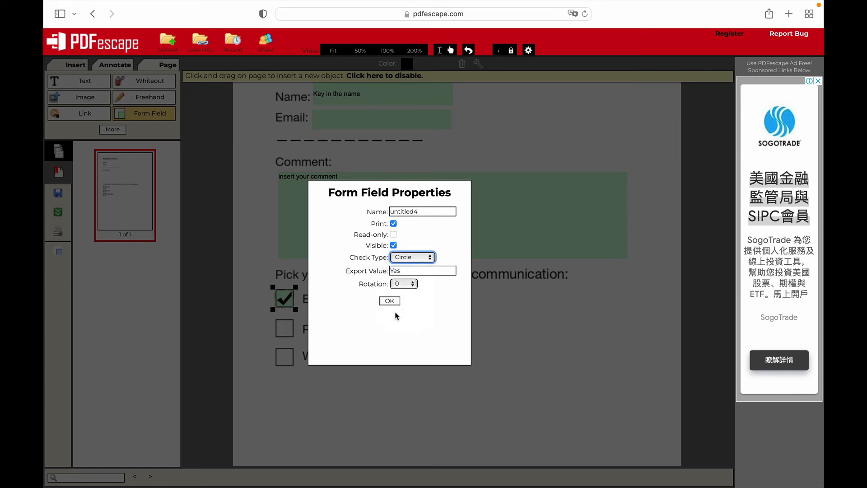
left_click(388, 302)
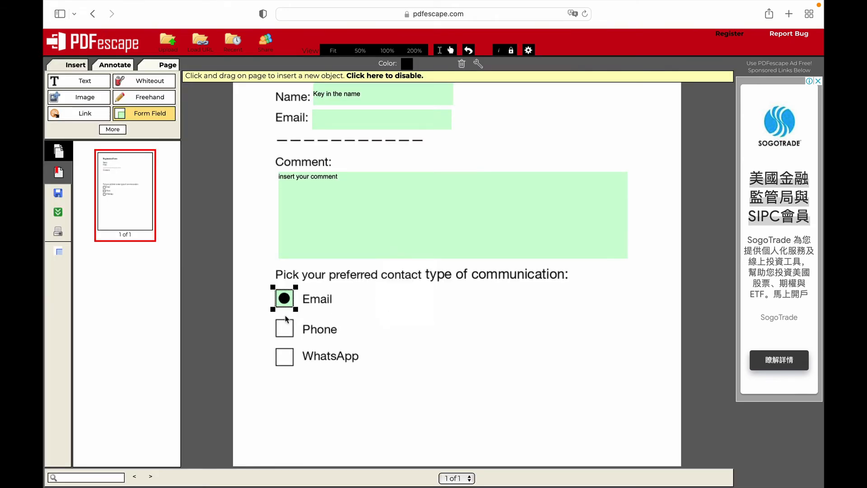
Add a checkbox field over the square beside the Phone option and set its check type to Diamond.
left_click_drag(278, 320, 294, 340)
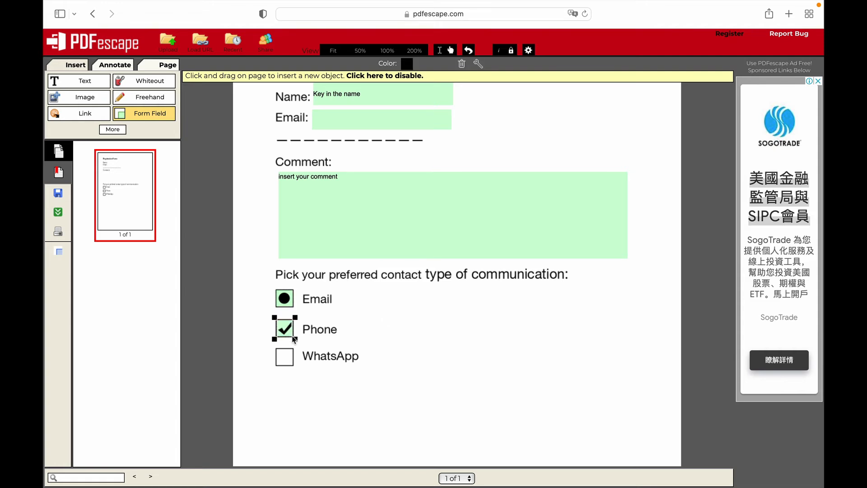
left_click(478, 64)
left_click(414, 258)
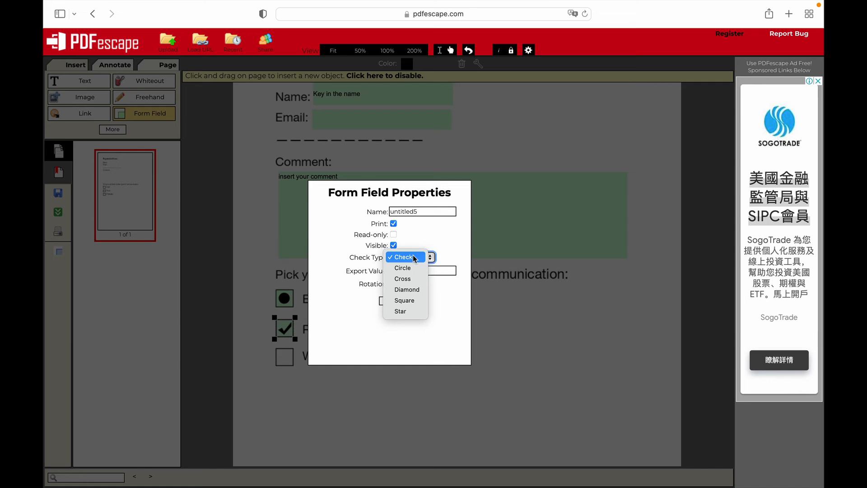
left_click(406, 290)
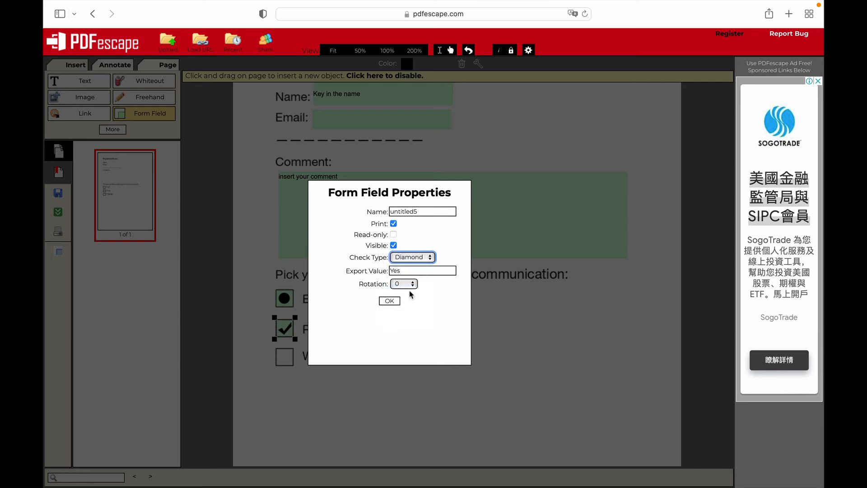
left_click(389, 301)
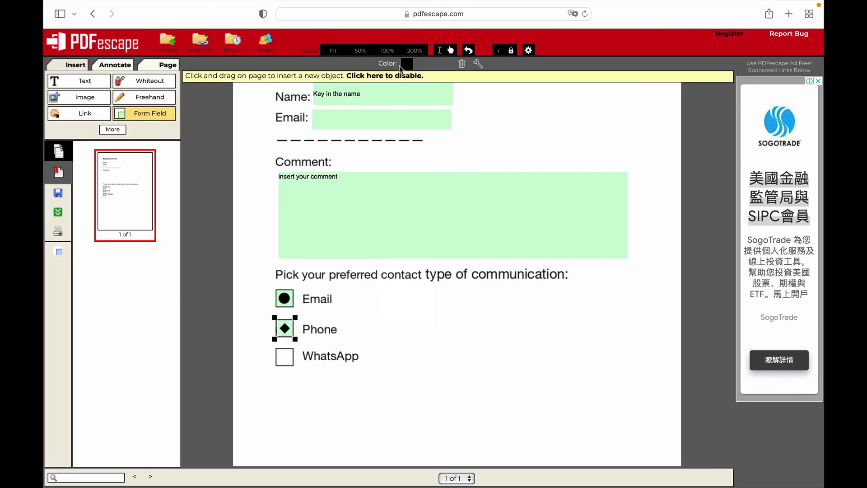
Change the Phone checkbox's mark colour to red and turn off form field insertion.
left_click(408, 66)
left_click(412, 94)
scroll(388, 249, "up", 3)
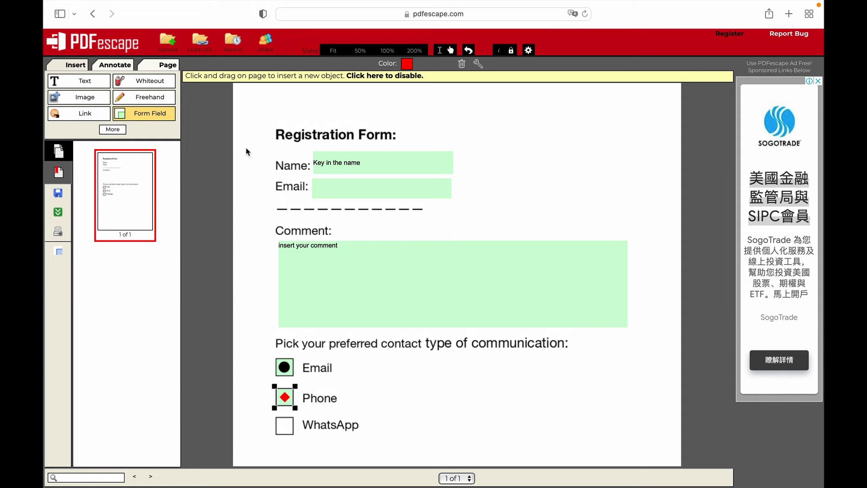
left_click(381, 76)
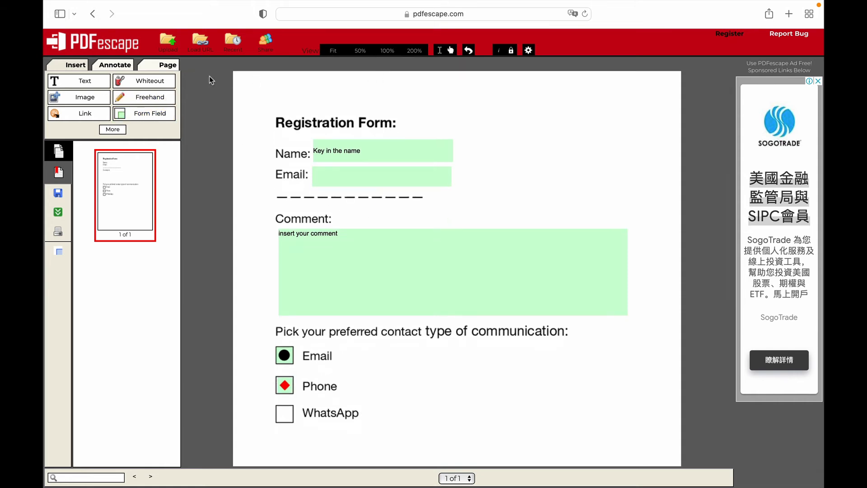
left_click(88, 117)
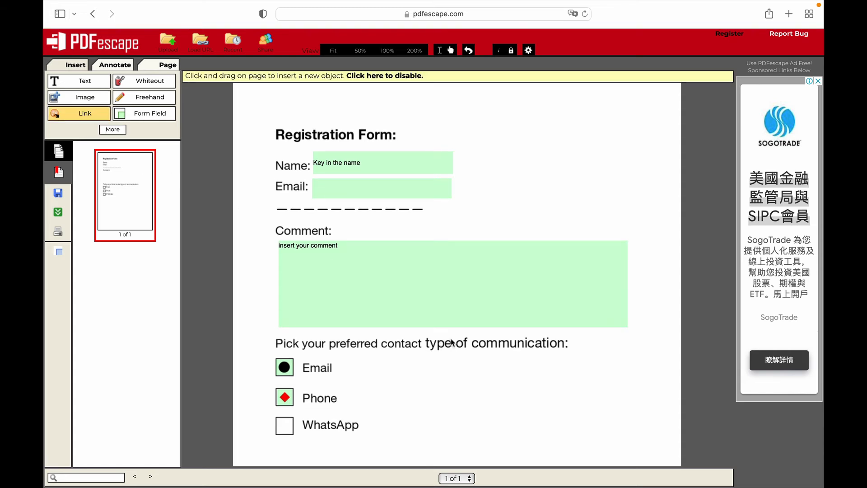
left_click_drag(424, 337, 578, 355)
left_click_drag(576, 355, 577, 352)
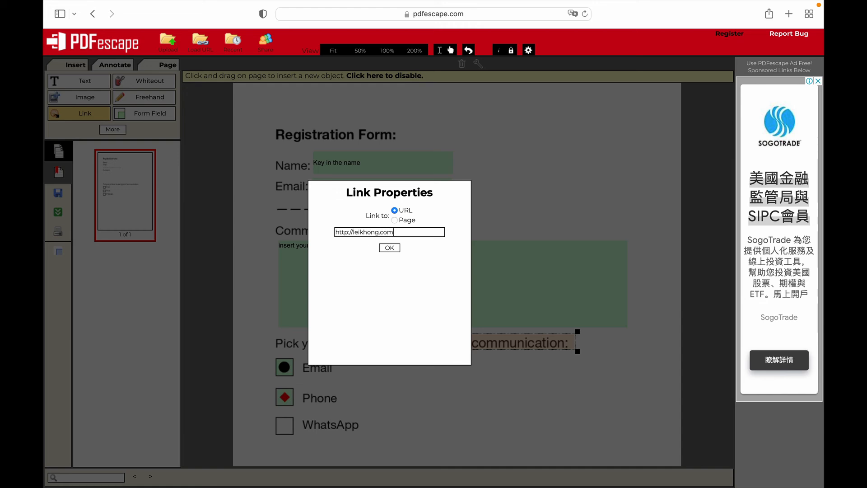
left_click(389, 248)
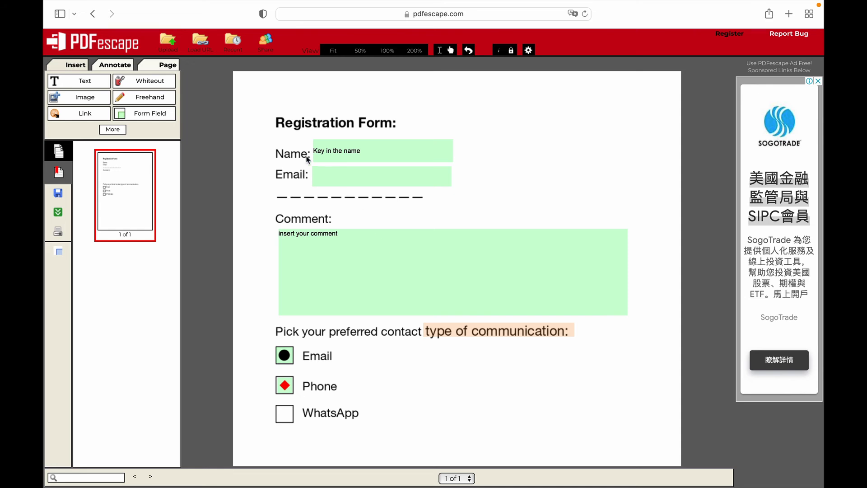
Add a highlight annotation over the words "Pick your preferred" and turn off highlight insertion.
left_click(114, 65)
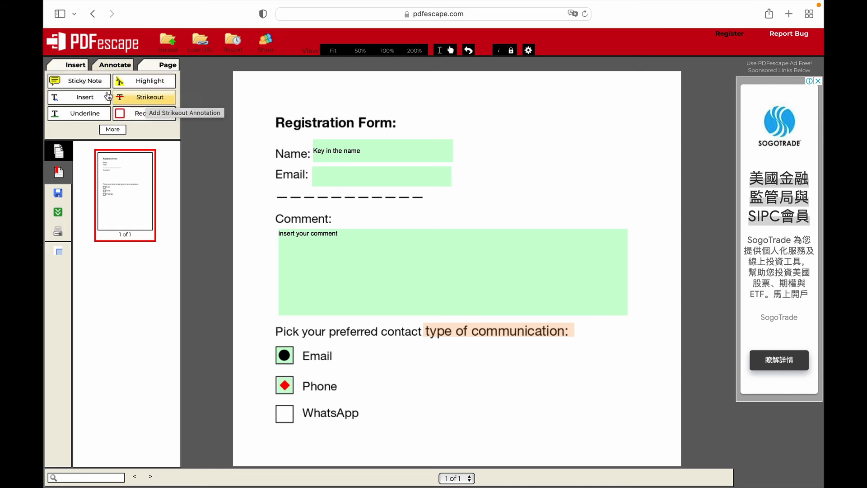
left_click(134, 83)
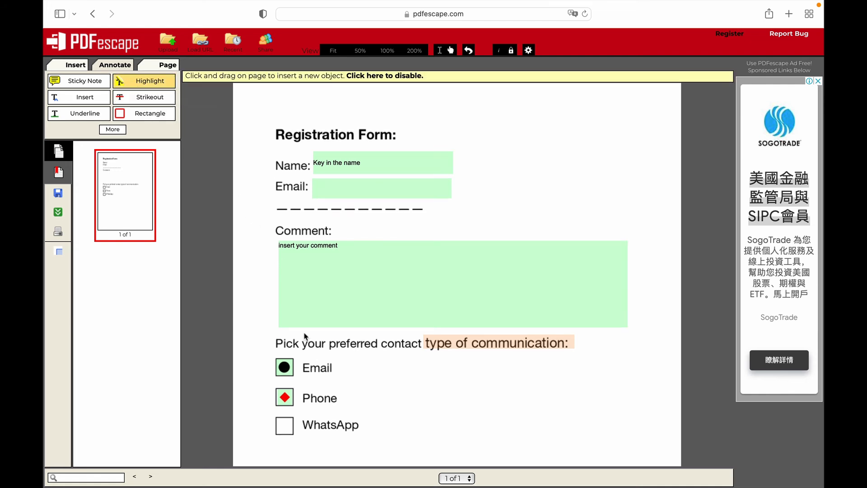
left_click_drag(277, 347, 357, 348)
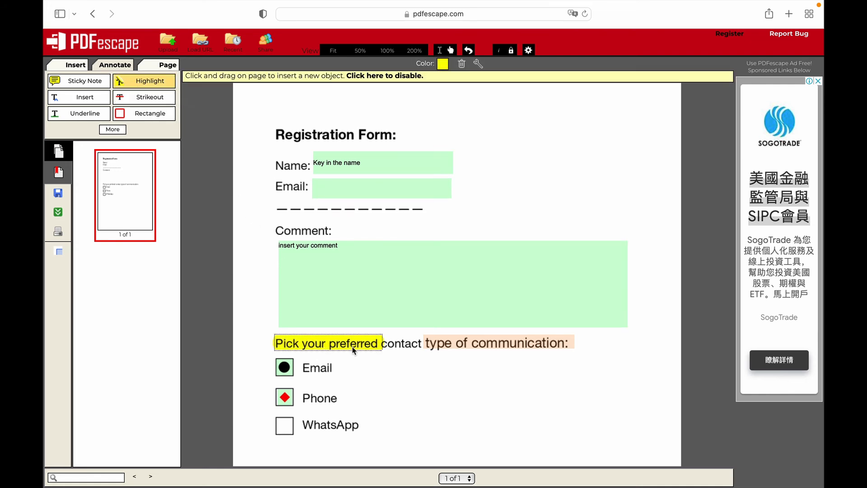
left_click(418, 76)
Download the edited registration form and open the downloaded PDF in a full-screen PDF viewer.
left_click(169, 66)
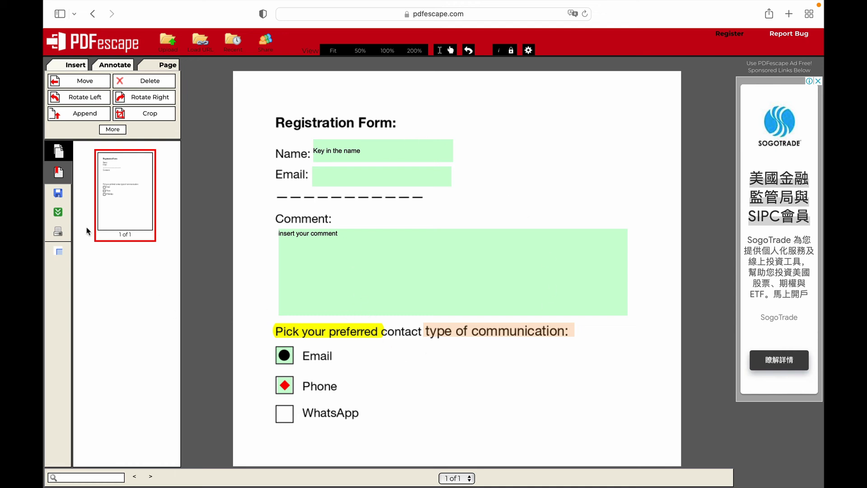
left_click(59, 194)
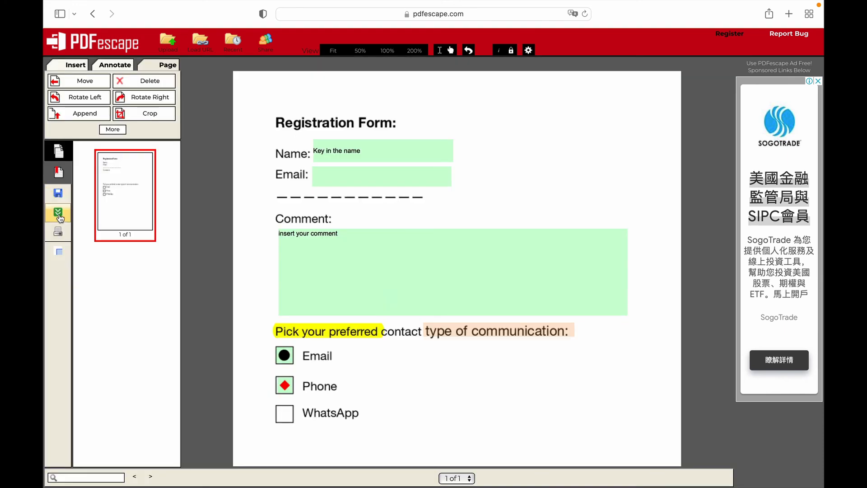
left_click(60, 217)
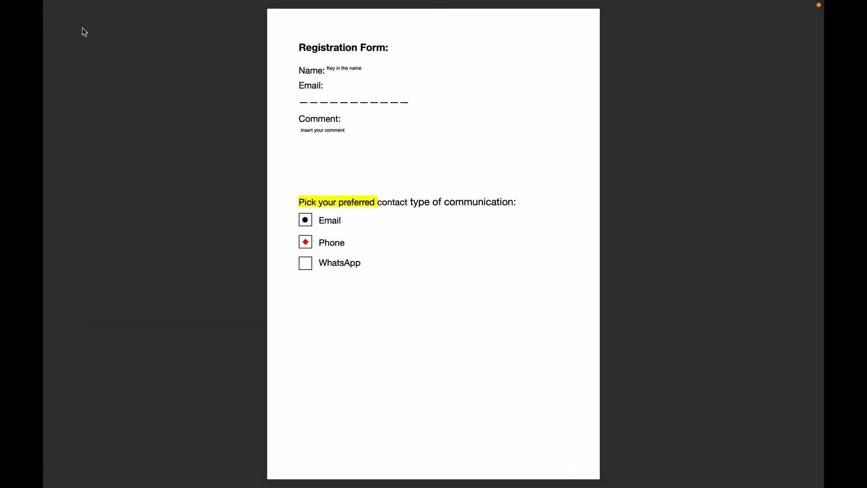
Clear the default text "Key in the name" from the Name field of the downloaded form.
left_click(354, 73)
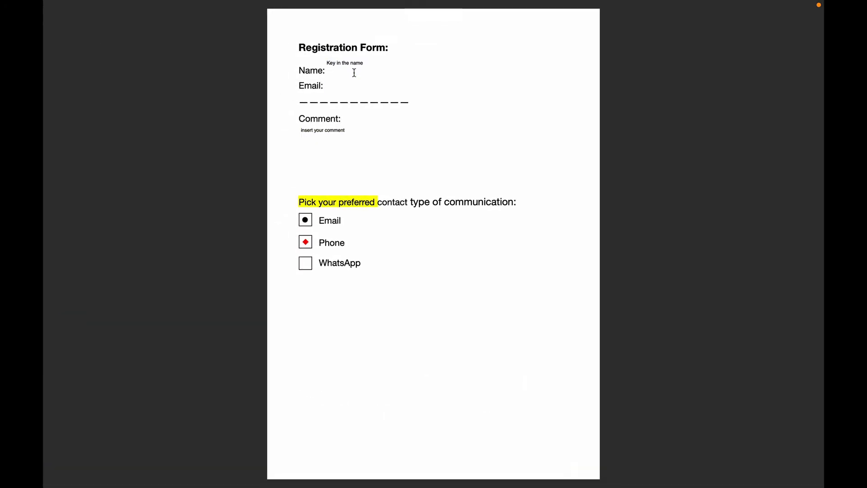
double_click(354, 69)
key("BackSpace")
key("BackSpace")
key("BackSpace")
key("BackSpace")
key("BackSpace")
key("BackSpace")
key("BackSpace")
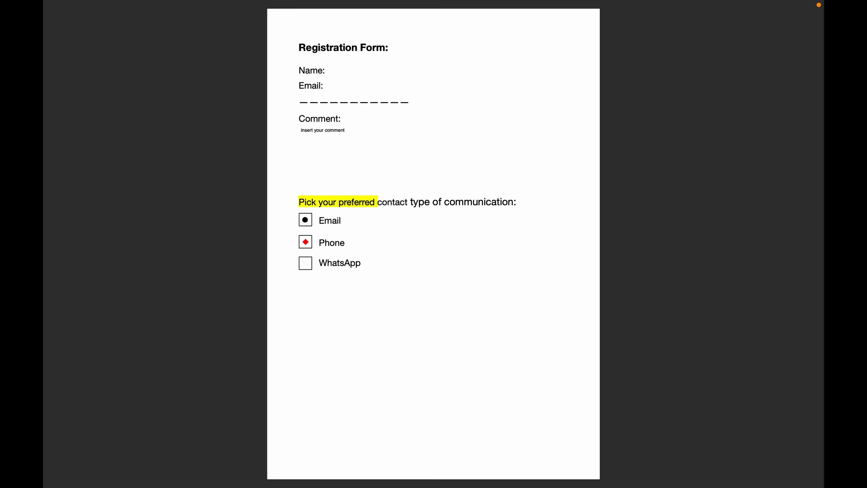